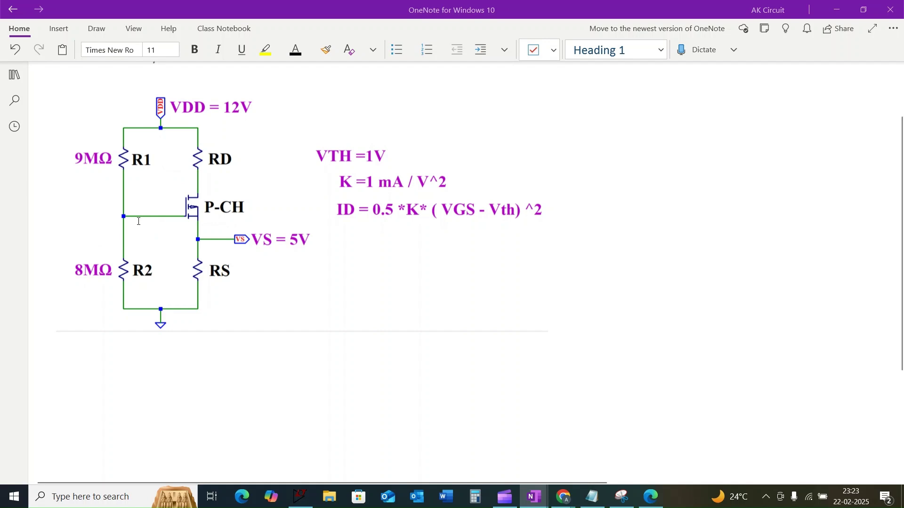
pyautogui.hotkey('alt', 'd')
pyautogui.moveTo(135, 221); pyautogui.dragTo(166, 223)
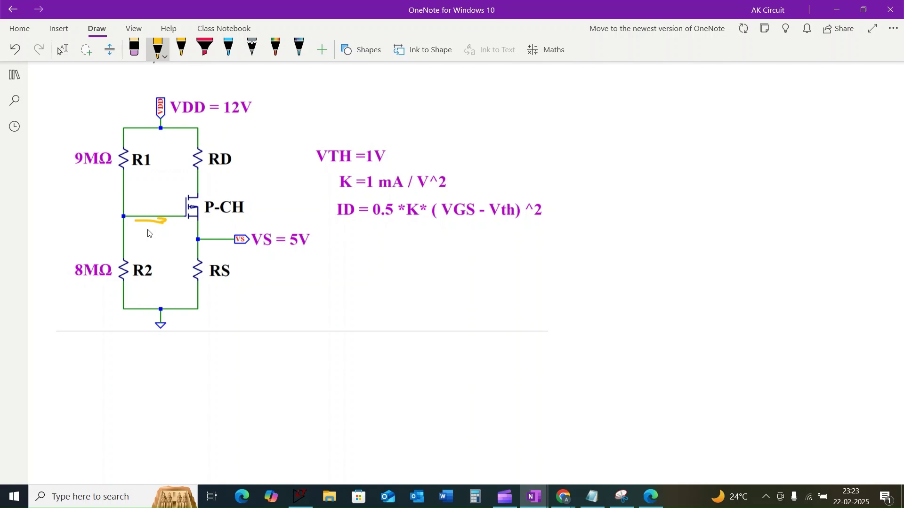
pyautogui.moveTo(135, 228)
pyautogui.mouseDown()
pyautogui.moveTo(141, 247)
pyautogui.moveTo(173, 229)
pyautogui.mouseUp()
pyautogui.click(182, 231)
pyautogui.moveTo(233, 149)
pyautogui.mouseDown()
pyautogui.moveTo(204, 157)
pyautogui.moveTo(243, 168)
pyautogui.moveTo(236, 145)
pyautogui.mouseUp()
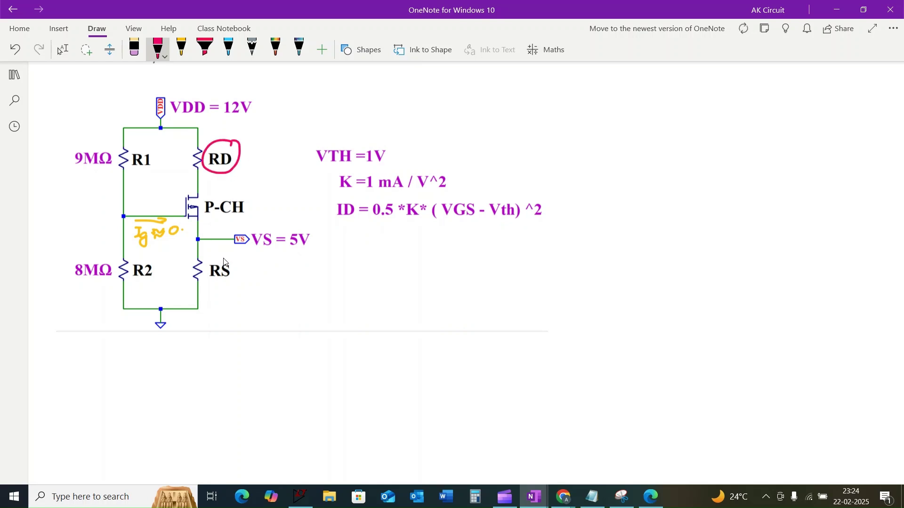
pyautogui.moveTo(224, 262)
pyautogui.mouseDown()
pyautogui.moveTo(203, 254)
pyautogui.moveTo(230, 288)
pyautogui.moveTo(224, 255)
pyautogui.mouseUp()
pyautogui.moveTo(252, 112); pyautogui.dragTo(286, 97)
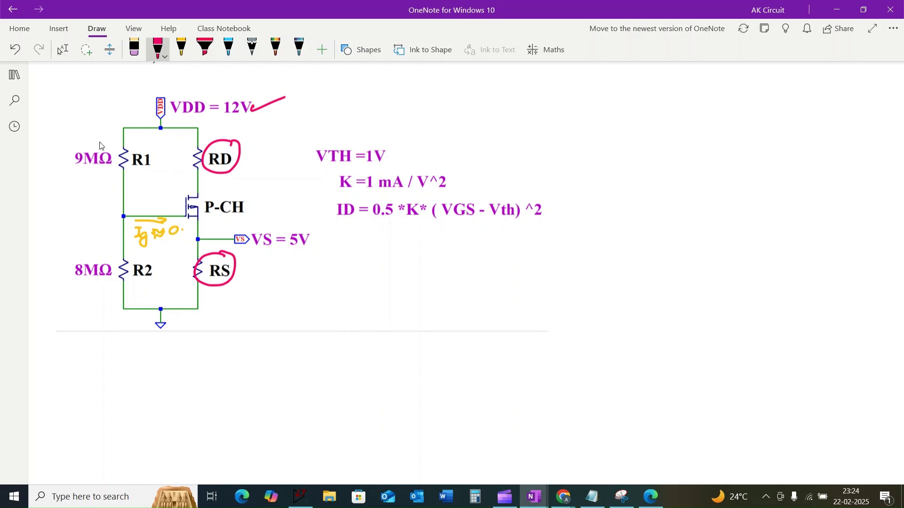
pyautogui.moveTo(98, 145); pyautogui.dragTo(131, 141)
pyautogui.moveTo(84, 249); pyautogui.dragTo(118, 243)
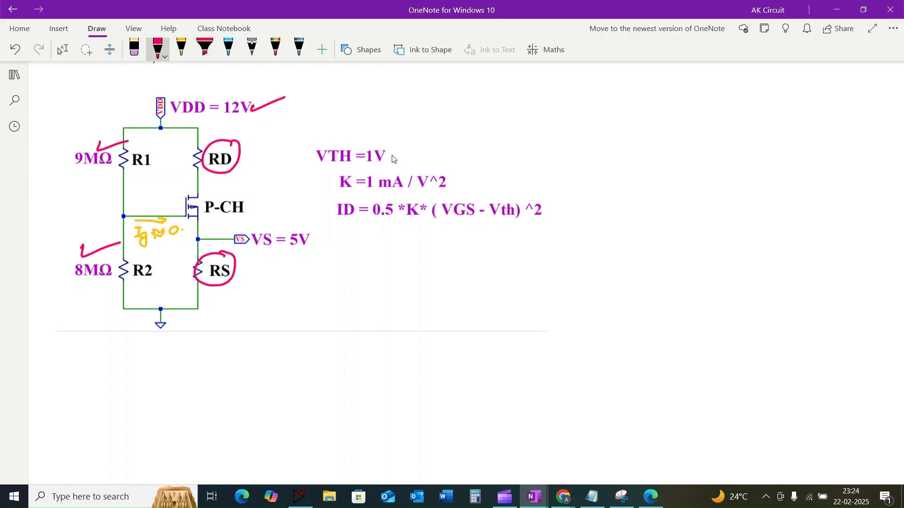
pyautogui.moveTo(388, 161); pyautogui.dragTo(429, 152)
pyautogui.moveTo(456, 185); pyautogui.dragTo(492, 181)
pyautogui.moveTo(337, 226); pyautogui.dragTo(546, 234)
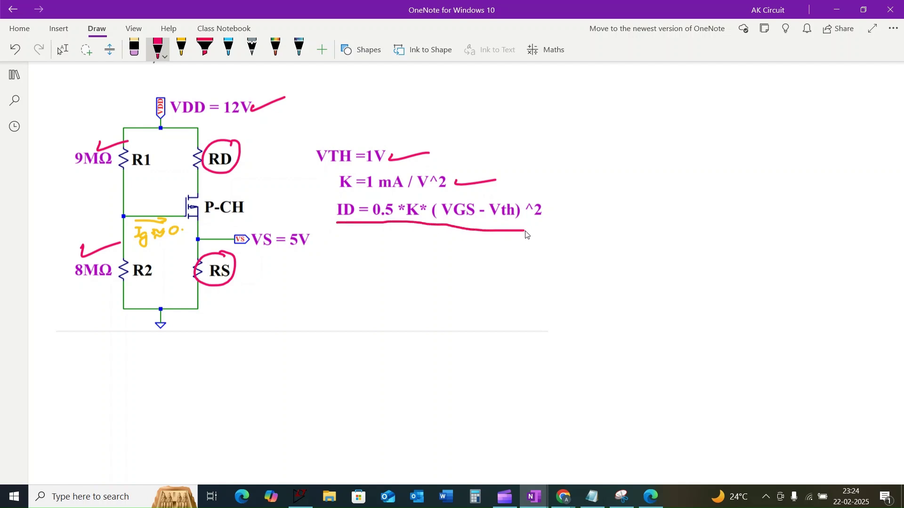
pyautogui.hotkey('ctrl', 'z')
pyautogui.moveTo(327, 227)
pyautogui.mouseDown()
pyautogui.moveTo(320, 244)
pyautogui.moveTo(327, 234)
pyautogui.mouseUp()
# Step: Undo the stray pink marks and tick the 9MΩ R1 and 8MΩ R2 resistors
pyautogui.hotkey('ctrl', 'z')
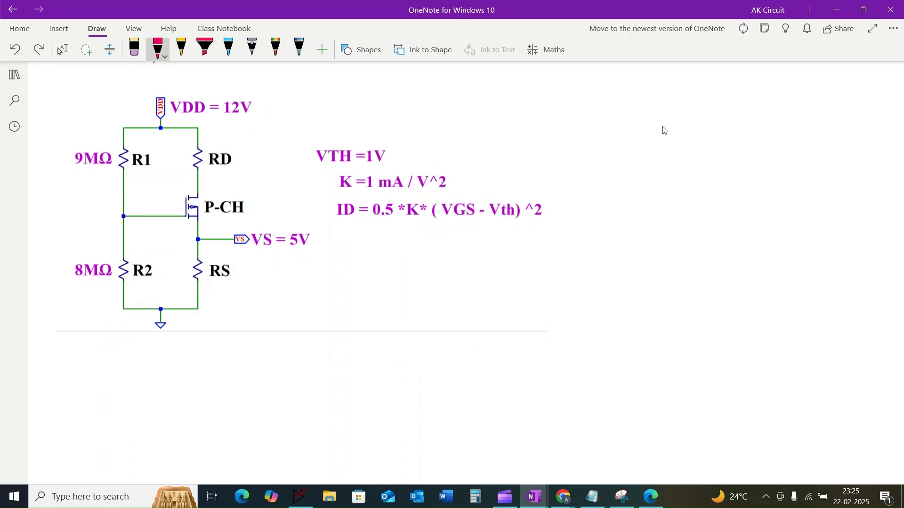
pyautogui.moveTo(627, 112); pyautogui.dragTo(638, 112)
pyautogui.hotkey('ctrl', 'z')
pyautogui.moveTo(104, 180); pyautogui.dragTo(131, 171)
pyautogui.moveTo(103, 279); pyautogui.dragTo(139, 274)
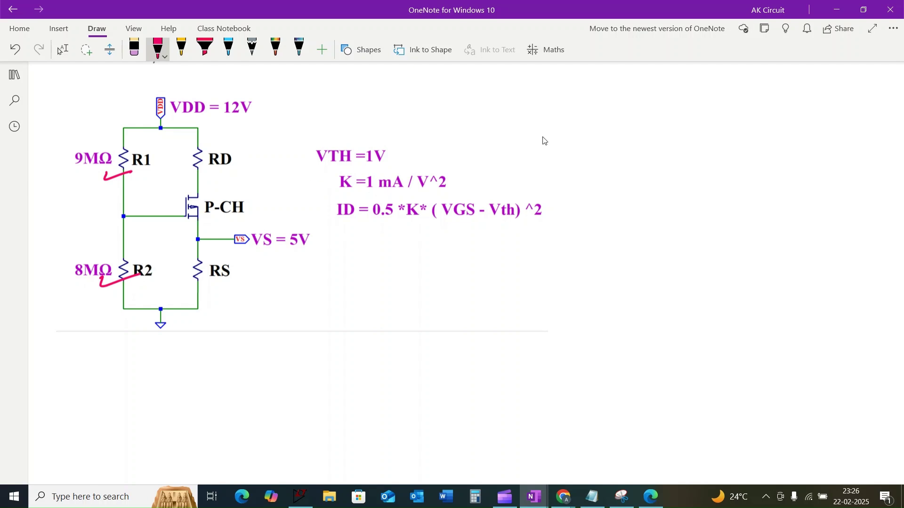
# Step: Handwrite the divider formula Vg = R2 / (R1 + R2) beside the circuit
pyautogui.moveTo(557, 126)
pyautogui.mouseDown()
pyautogui.moveTo(575, 142)
pyautogui.moveTo(573, 159)
pyautogui.moveTo(607, 134)
pyautogui.mouseUp()
pyautogui.moveTo(591, 140)
pyautogui.mouseDown()
pyautogui.moveTo(656, 111)
pyautogui.moveTo(667, 125)
pyautogui.moveTo(705, 123)
pyautogui.moveTo(691, 125)
pyautogui.mouseUp()
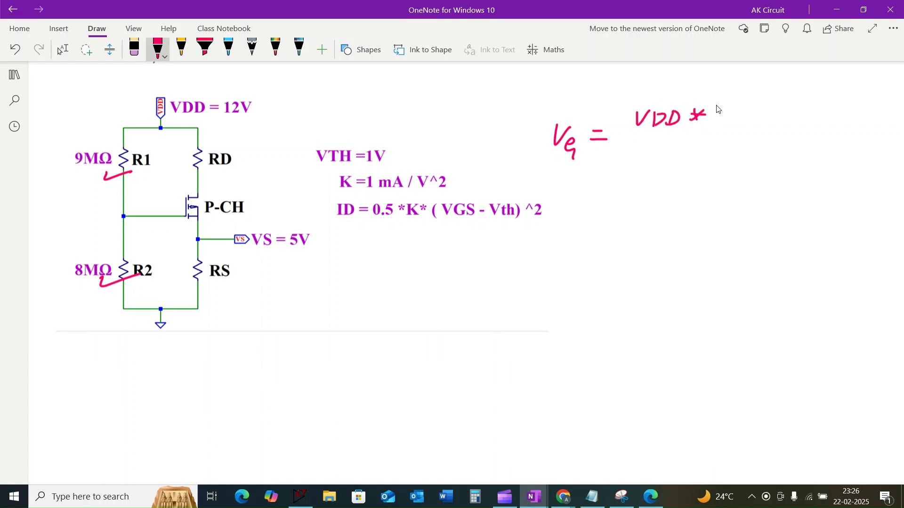
pyautogui.moveTo(732, 98); pyautogui.dragTo(731, 121)
pyautogui.moveTo(733, 99); pyautogui.dragTo(767, 126)
pyautogui.moveTo(705, 136); pyautogui.dragTo(795, 144)
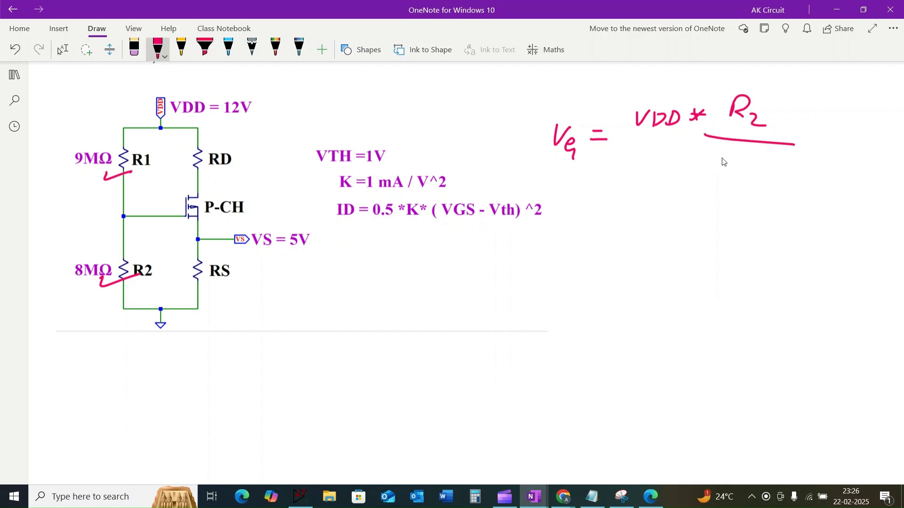
pyautogui.moveTo(718, 155)
pyautogui.mouseDown()
pyautogui.moveTo(719, 175)
pyautogui.moveTo(739, 182)
pyautogui.moveTo(768, 168)
pyautogui.mouseUp()
pyautogui.moveTo(761, 161)
pyautogui.mouseDown()
pyautogui.moveTo(761, 177)
pyautogui.moveTo(787, 178)
pyautogui.mouseUp()
pyautogui.moveTo(788, 169); pyautogui.dragTo(810, 178)
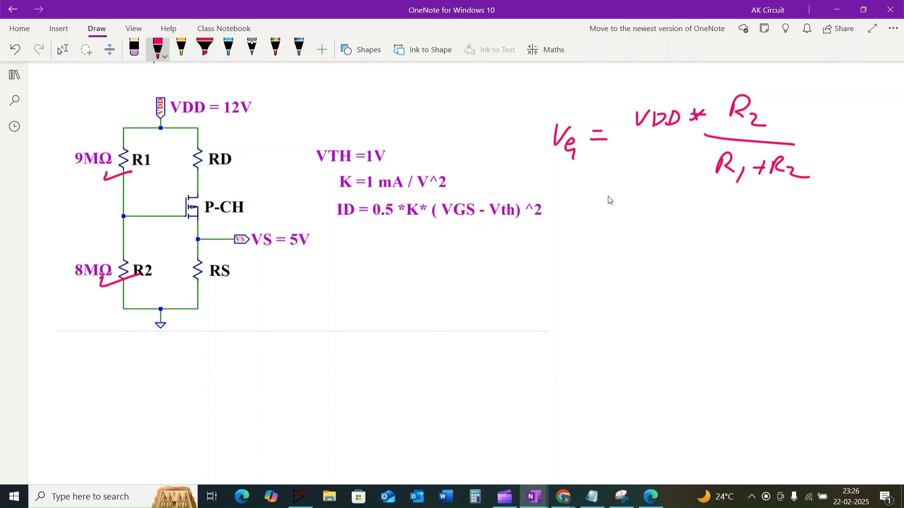
# Step: Write the substitution line = 12V × 8MΩ over the resistor sum, then begin VG ≈
pyautogui.moveTo(599, 201); pyautogui.dragTo(663, 207)
pyautogui.moveTo(667, 191)
pyautogui.mouseDown()
pyautogui.moveTo(683, 191)
pyautogui.moveTo(701, 214)
pyautogui.moveTo(706, 196)
pyautogui.mouseUp()
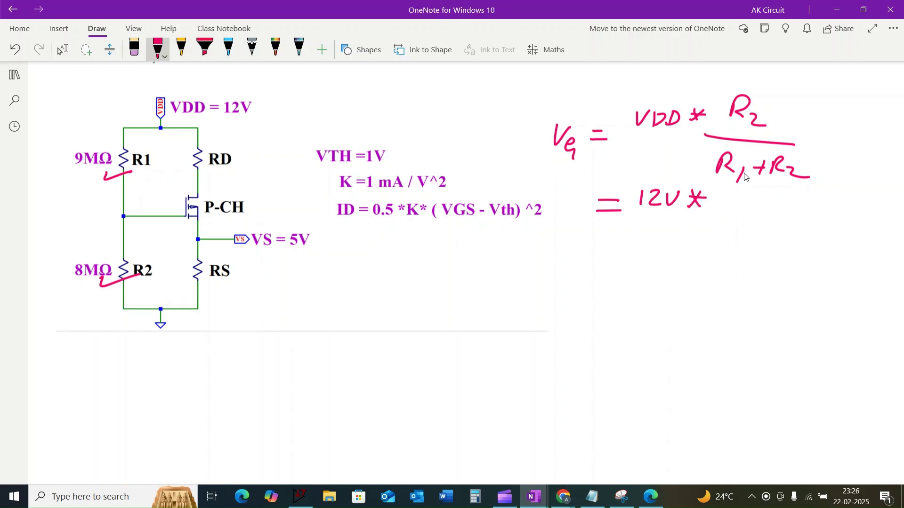
pyautogui.moveTo(737, 192)
pyautogui.mouseDown()
pyautogui.moveTo(767, 210)
pyautogui.moveTo(783, 196)
pyautogui.moveTo(796, 210)
pyautogui.mouseUp()
pyautogui.moveTo(712, 219); pyautogui.dragTo(830, 235)
pyautogui.moveTo(716, 234)
pyautogui.mouseDown()
pyautogui.moveTo(710, 251)
pyautogui.moveTo(729, 235)
pyautogui.moveTo(738, 247)
pyautogui.moveTo(774, 247)
pyautogui.moveTo(779, 259)
pyautogui.moveTo(807, 249)
pyautogui.moveTo(820, 264)
pyautogui.moveTo(831, 255)
pyautogui.moveTo(849, 266)
pyautogui.mouseUp()
pyautogui.moveTo(609, 273); pyautogui.dragTo(626, 274)
pyautogui.moveTo(609, 281); pyautogui.dragTo(653, 271)
pyautogui.moveTo(661, 257)
pyautogui.mouseDown()
pyautogui.moveTo(678, 272)
pyautogui.moveTo(691, 260)
pyautogui.moveTo(710, 274)
pyautogui.mouseUp()
pyautogui.moveTo(711, 258)
pyautogui.mouseDown()
pyautogui.moveTo(700, 274)
pyautogui.moveTo(743, 264)
pyautogui.moveTo(782, 293)
pyautogui.moveTo(736, 316)
pyautogui.moveTo(758, 319)
pyautogui.mouseUp()
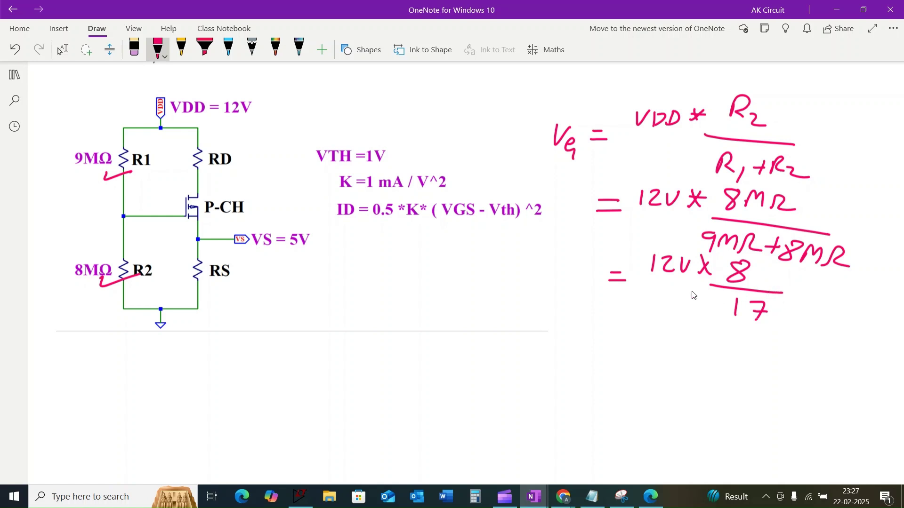
pyautogui.moveTo(551, 324)
pyautogui.mouseDown()
pyautogui.moveTo(555, 353)
pyautogui.moveTo(570, 320)
pyautogui.moveTo(582, 342)
pyautogui.moveTo(574, 355)
pyautogui.moveTo(618, 336)
pyautogui.moveTo(631, 347)
pyautogui.moveTo(655, 321)
pyautogui.moveTo(684, 351)
pyautogui.moveTo(700, 331)
pyautogui.mouseUp()
# Step: Finish VG ≈ 5.65V, mark the gate wire 0 and label ID below RD
pyautogui.click(651, 338)
pyautogui.moveTo(706, 332); pyautogui.dragTo(720, 341)
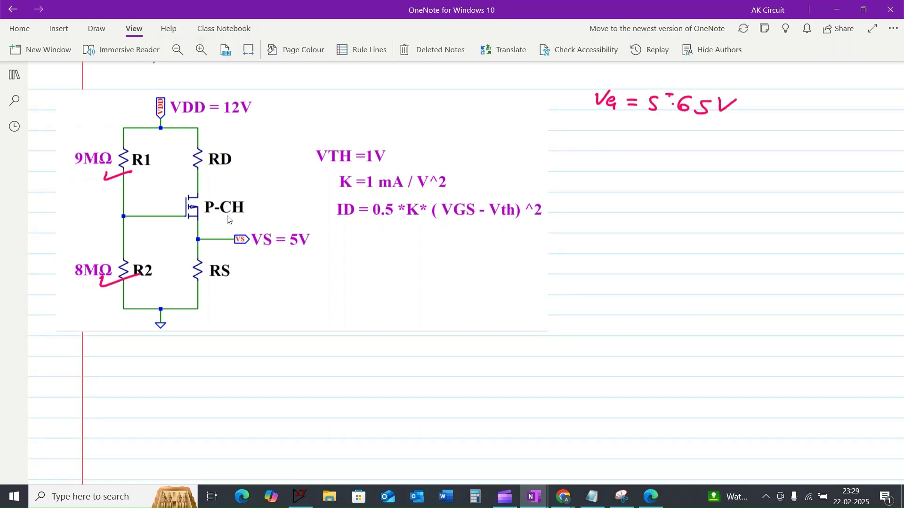
pyautogui.moveTo(173, 209); pyautogui.dragTo(200, 230)
pyautogui.moveTo(212, 179)
pyautogui.mouseDown()
pyautogui.moveTo(224, 170)
pyautogui.moveTo(244, 191)
pyautogui.moveTo(253, 184)
pyautogui.mouseUp()
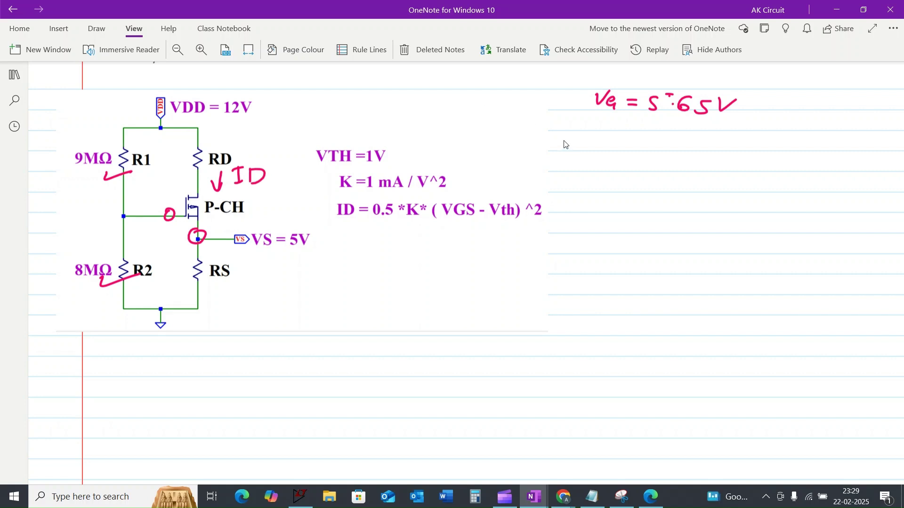
# Step: Work out Vgs = VG − VS = 5.65V − 5V = 0.65V
pyautogui.moveTo(562, 135)
pyautogui.mouseDown()
pyautogui.moveTo(575, 136)
pyautogui.moveTo(573, 156)
pyautogui.moveTo(622, 142)
pyautogui.mouseUp()
pyautogui.moveTo(610, 149); pyautogui.dragTo(623, 149)
pyautogui.moveTo(632, 131)
pyautogui.mouseDown()
pyautogui.moveTo(656, 125)
pyautogui.moveTo(660, 149)
pyautogui.moveTo(684, 146)
pyautogui.moveTo(701, 130)
pyautogui.moveTo(704, 152)
pyautogui.mouseUp()
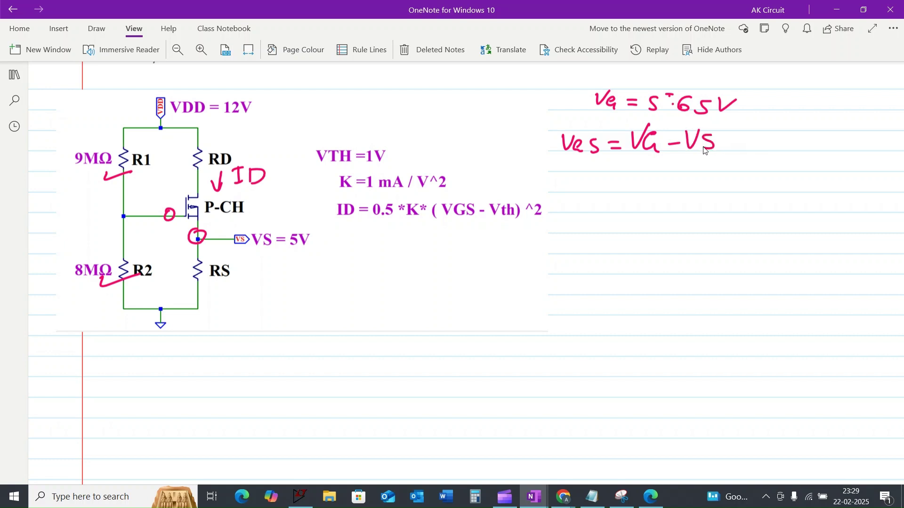
pyautogui.moveTo(611, 178); pyautogui.dragTo(622, 178)
pyautogui.moveTo(611, 186); pyautogui.dragTo(639, 188)
pyautogui.moveTo(675, 173)
pyautogui.mouseDown()
pyautogui.moveTo(670, 188)
pyautogui.moveTo(681, 191)
pyautogui.moveTo(730, 181)
pyautogui.mouseUp()
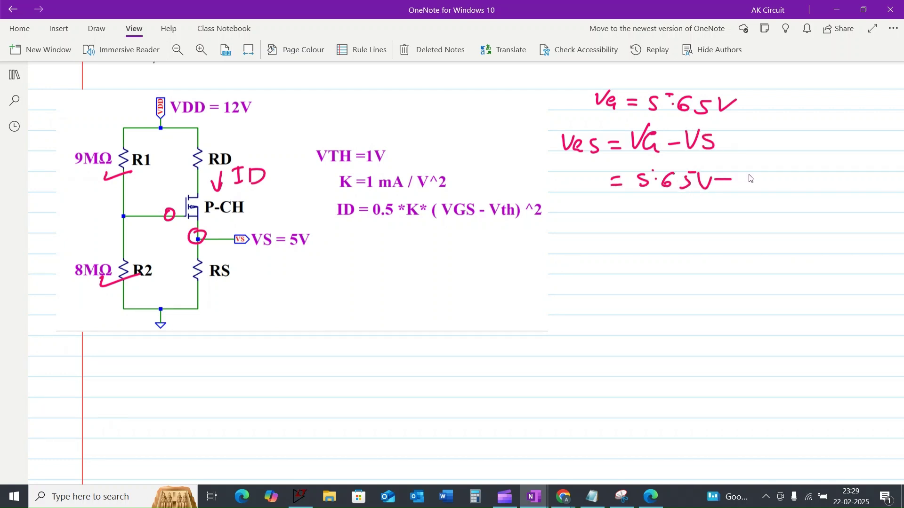
pyautogui.moveTo(765, 175); pyautogui.dragTo(776, 176)
pyautogui.moveTo(614, 202); pyautogui.dragTo(628, 202)
pyautogui.moveTo(615, 210)
pyautogui.mouseDown()
pyautogui.moveTo(640, 203)
pyautogui.moveTo(676, 211)
pyautogui.moveTo(713, 198)
pyautogui.mouseUp()
pyautogui.click(647, 206)
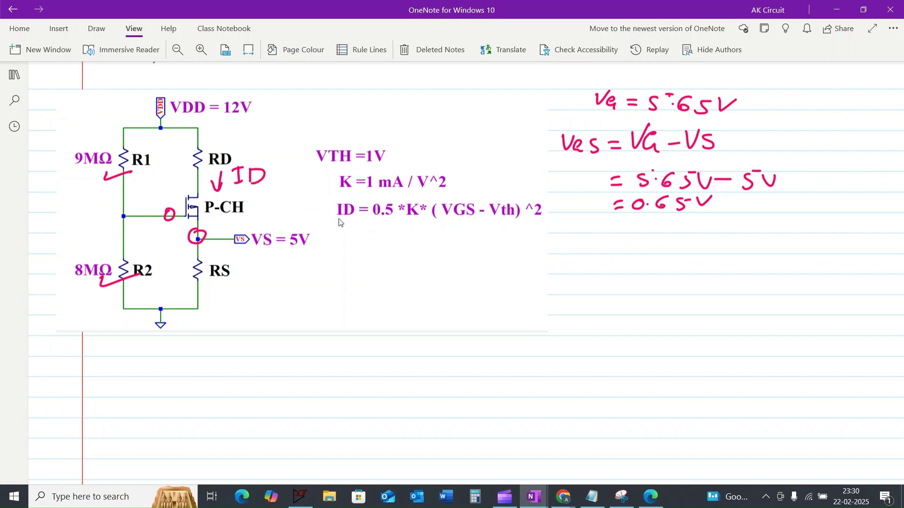
# Step: Underline the ID equation and substitute 0.5 and K = 1 mA/V² into it
pyautogui.moveTo(341, 222); pyautogui.dragTo(537, 230)
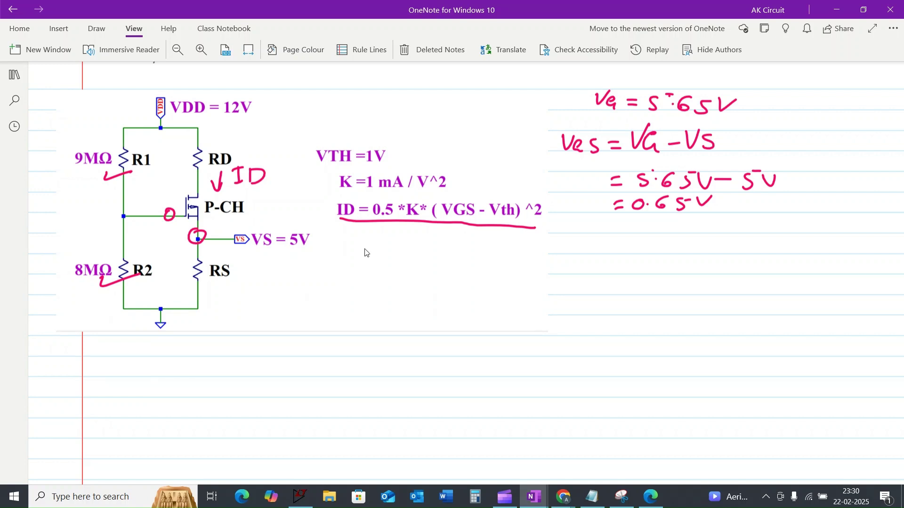
pyautogui.moveTo(364, 247)
pyautogui.mouseDown()
pyautogui.moveTo(393, 246)
pyautogui.moveTo(406, 257)
pyautogui.moveTo(440, 249)
pyautogui.moveTo(450, 260)
pyautogui.moveTo(469, 243)
pyautogui.moveTo(496, 244)
pyautogui.moveTo(504, 274)
pyautogui.mouseUp()
pyautogui.click(400, 254)
pyautogui.moveTo(526, 246); pyautogui.dragTo(528, 274)
pyautogui.moveTo(558, 256)
pyautogui.mouseDown()
pyautogui.moveTo(544, 256)
pyautogui.moveTo(655, 259)
pyautogui.moveTo(661, 292)
pyautogui.mouseUp()
pyautogui.moveTo(686, 244); pyautogui.dragTo(718, 252)
pyautogui.moveTo(361, 308); pyautogui.dragTo(370, 309)
pyautogui.moveTo(360, 314)
pyautogui.mouseDown()
pyautogui.moveTo(393, 303)
pyautogui.moveTo(419, 311)
pyautogui.moveTo(437, 290)
pyautogui.moveTo(488, 303)
pyautogui.mouseUp()
# Step: Write the simplified line 0.5 mA/V² × (−0.35 V)²
pyautogui.click(420, 306)
pyautogui.moveTo(468, 314)
pyautogui.mouseDown()
pyautogui.moveTo(472, 326)
pyautogui.moveTo(481, 312)
pyautogui.mouseUp()
pyautogui.moveTo(484, 312); pyautogui.dragTo(499, 318)
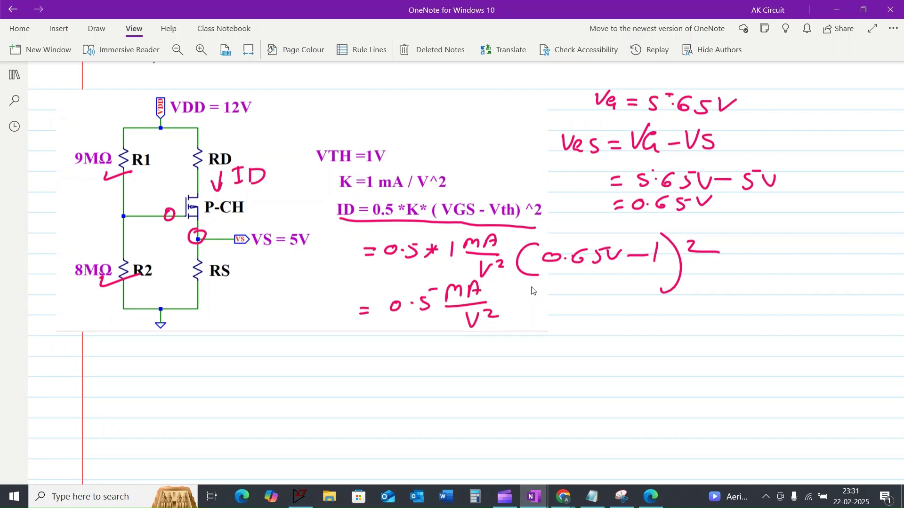
pyautogui.moveTo(531, 292)
pyautogui.mouseDown()
pyautogui.moveTo(531, 321)
pyautogui.moveTo(552, 303)
pyautogui.moveTo(574, 318)
pyautogui.moveTo(624, 294)
pyautogui.moveTo(612, 319)
pyautogui.mouseUp()
pyautogui.click(569, 310)
pyautogui.moveTo(637, 285); pyautogui.dragTo(655, 305)
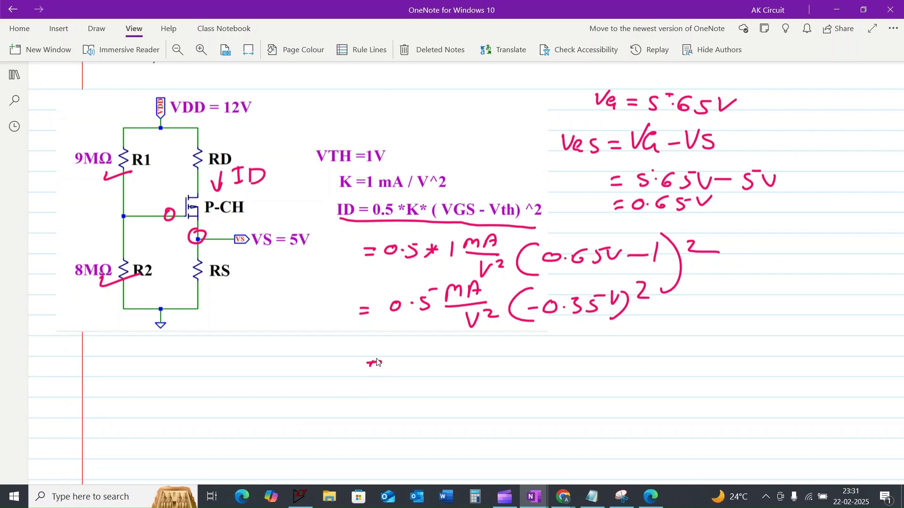
# Step: Write the result ID = 0.06125 mA below the working
pyautogui.moveTo(367, 367)
pyautogui.mouseDown()
pyautogui.moveTo(396, 351)
pyautogui.moveTo(401, 369)
pyautogui.mouseUp()
pyautogui.moveTo(430, 352); pyautogui.dragTo(428, 352)
pyautogui.click(443, 360)
pyautogui.moveTo(460, 351); pyautogui.dragTo(459, 353)
pyautogui.moveTo(480, 349)
pyautogui.mouseDown()
pyautogui.moveTo(475, 360)
pyautogui.moveTo(559, 360)
pyautogui.mouseUp()
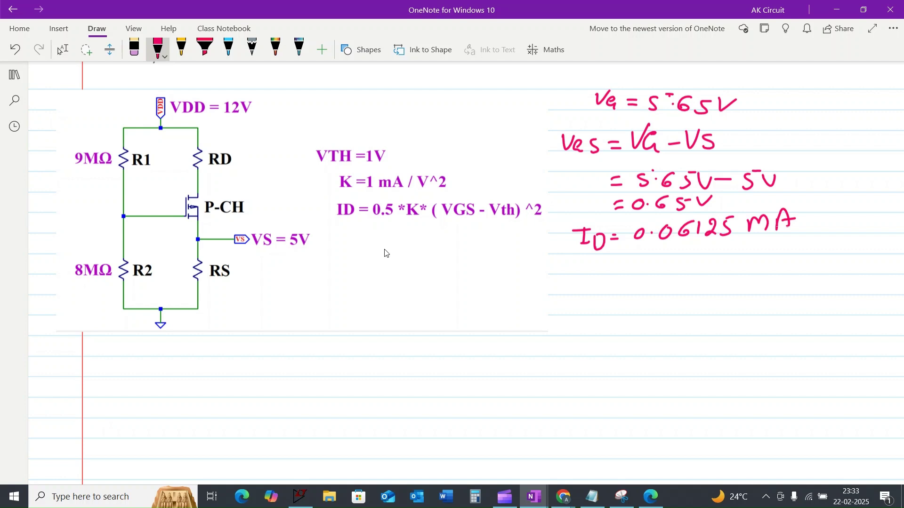
# Step: Circle RS in the circuit and write RS = VS/ID = 5V over the current
pyautogui.moveTo(212, 248); pyautogui.dragTo(189, 254)
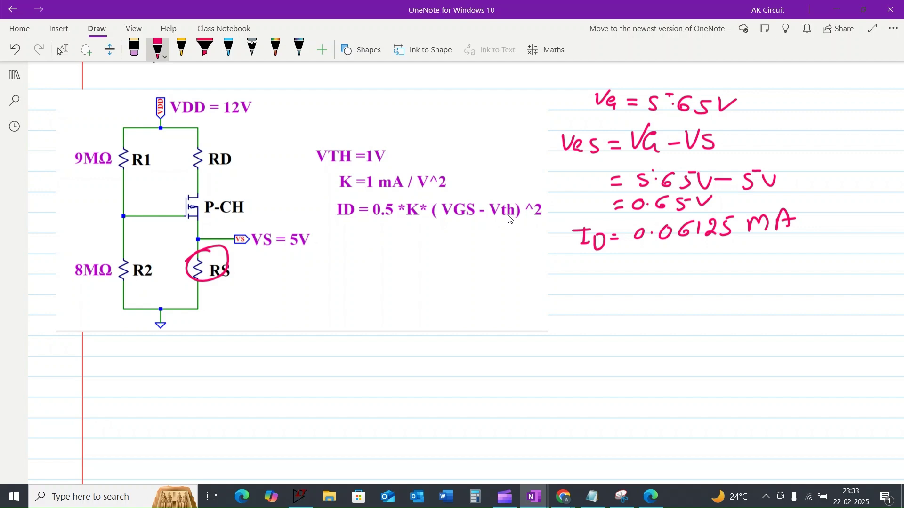
pyautogui.moveTo(397, 254)
pyautogui.mouseDown()
pyautogui.moveTo(398, 274)
pyautogui.moveTo(451, 264)
pyautogui.mouseUp()
pyautogui.moveTo(460, 246)
pyautogui.mouseDown()
pyautogui.moveTo(486, 263)
pyautogui.moveTo(510, 260)
pyautogui.moveTo(485, 285)
pyautogui.moveTo(504, 285)
pyautogui.mouseUp()
pyautogui.moveTo(448, 304); pyautogui.dragTo(466, 311)
pyautogui.moveTo(497, 295); pyautogui.dragTo(539, 290)
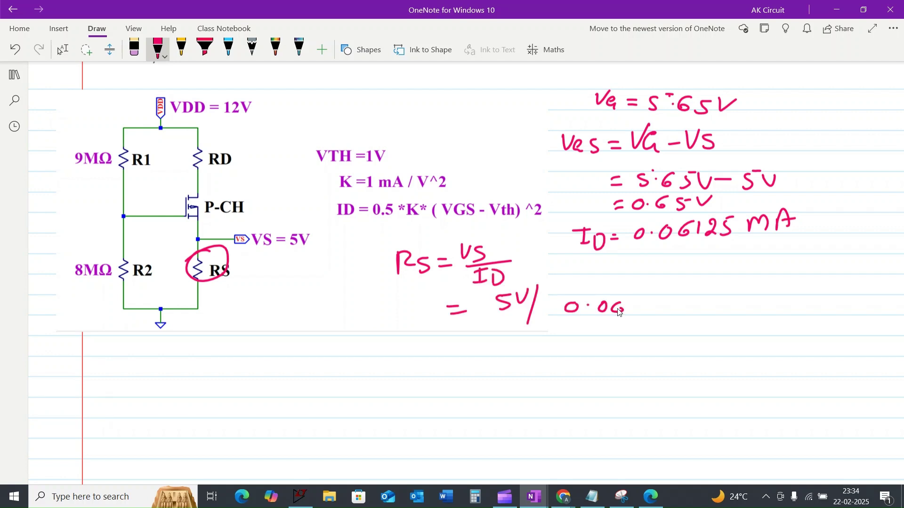
pyautogui.moveTo(633, 296)
pyautogui.mouseDown()
pyautogui.moveTo(632, 323)
pyautogui.moveTo(660, 320)
pyautogui.moveTo(651, 320)
pyautogui.moveTo(680, 298)
pyautogui.moveTo(722, 317)
pyautogui.mouseUp()
# Step: Add the mA units and write RS ≈ 81.63 kΩ below the ID result
pyautogui.moveTo(455, 340); pyautogui.dragTo(477, 341)
pyautogui.moveTo(456, 348); pyautogui.dragTo(523, 339)
pyautogui.moveTo(535, 335)
pyautogui.mouseDown()
pyautogui.moveTo(535, 356)
pyautogui.moveTo(561, 348)
pyautogui.moveTo(657, 356)
pyautogui.mouseUp()
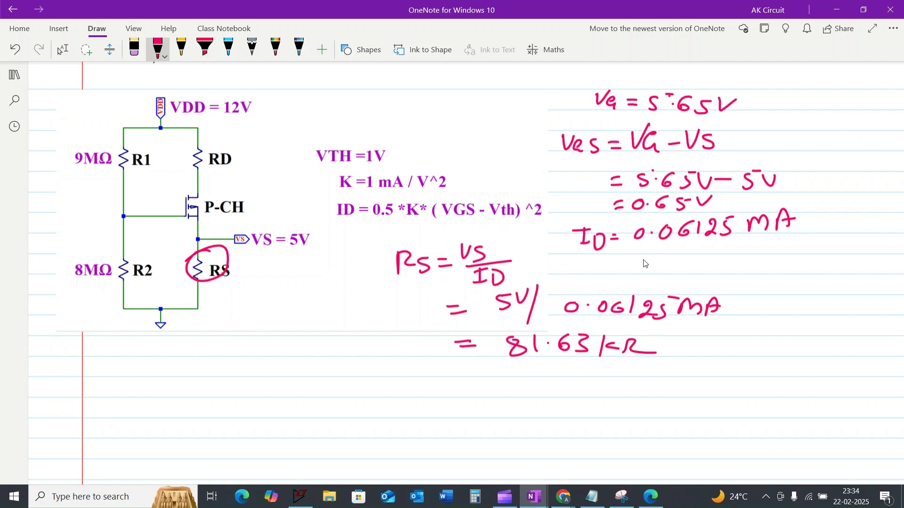
pyautogui.moveTo(644, 257)
pyautogui.mouseDown()
pyautogui.moveTo(645, 274)
pyautogui.moveTo(666, 274)
pyautogui.moveTo(710, 259)
pyautogui.moveTo(712, 267)
pyautogui.moveTo(727, 254)
pyautogui.moveTo(787, 282)
pyautogui.mouseUp()
pyautogui.moveTo(809, 253)
pyautogui.mouseDown()
pyautogui.moveTo(809, 273)
pyautogui.moveTo(827, 273)
pyautogui.mouseUp()
pyautogui.moveTo(831, 273); pyautogui.dragTo(857, 270)
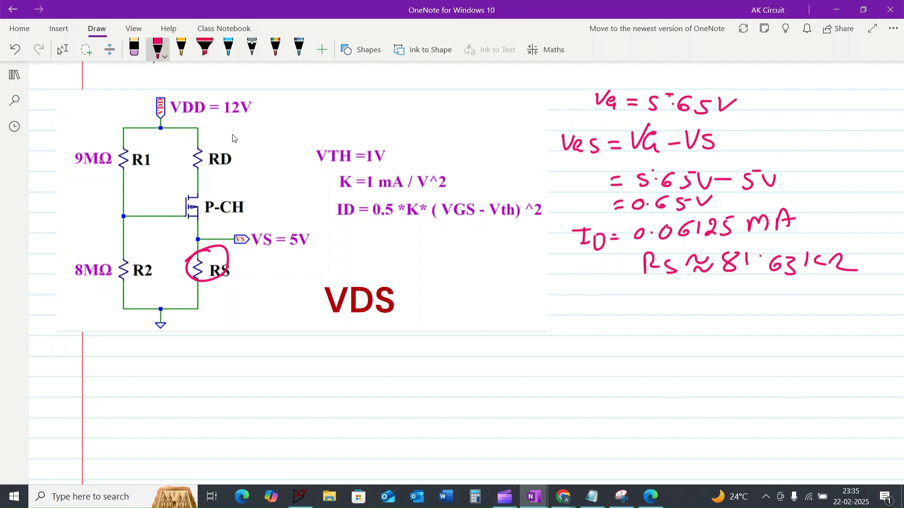
# Step: Circle RD, mark the drain node VD, and write VSD ≈ VTH = 1V
pyautogui.moveTo(228, 134); pyautogui.dragTo(256, 152)
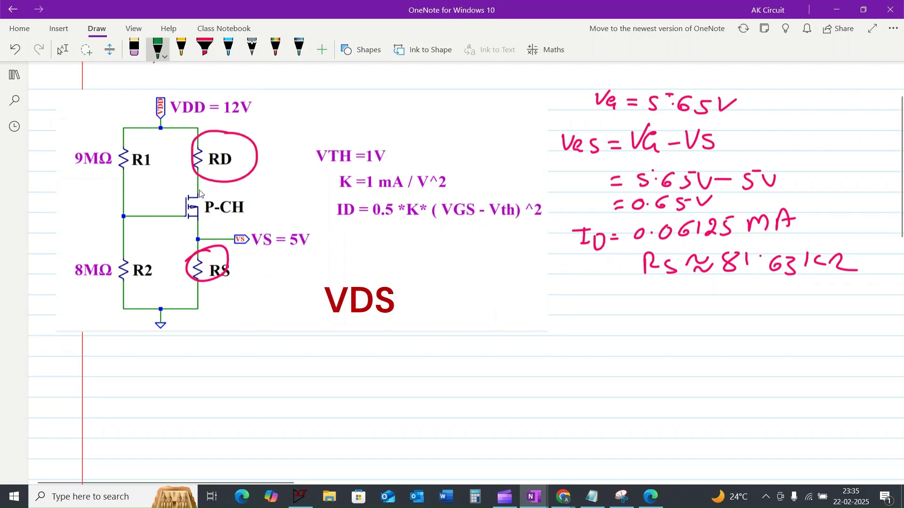
pyautogui.moveTo(199, 190)
pyautogui.mouseDown()
pyautogui.moveTo(253, 183)
pyautogui.moveTo(259, 197)
pyautogui.mouseUp()
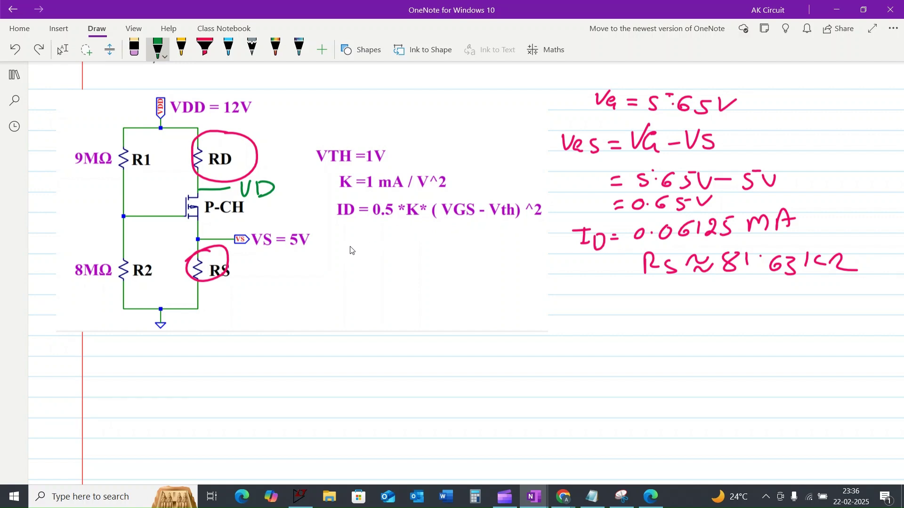
pyautogui.moveTo(343, 245)
pyautogui.mouseDown()
pyautogui.moveTo(353, 245)
pyautogui.moveTo(360, 265)
pyautogui.moveTo(376, 265)
pyautogui.mouseUp()
pyautogui.moveTo(403, 249)
pyautogui.mouseDown()
pyautogui.moveTo(421, 247)
pyautogui.moveTo(421, 257)
pyautogui.moveTo(448, 242)
pyautogui.moveTo(468, 263)
pyautogui.mouseUp()
pyautogui.moveTo(479, 242)
pyautogui.mouseDown()
pyautogui.moveTo(479, 266)
pyautogui.moveTo(504, 247)
pyautogui.mouseUp()
pyautogui.moveTo(510, 240)
pyautogui.mouseDown()
pyautogui.moveTo(509, 262)
pyautogui.moveTo(526, 262)
pyautogui.moveTo(533, 244)
pyautogui.mouseUp()
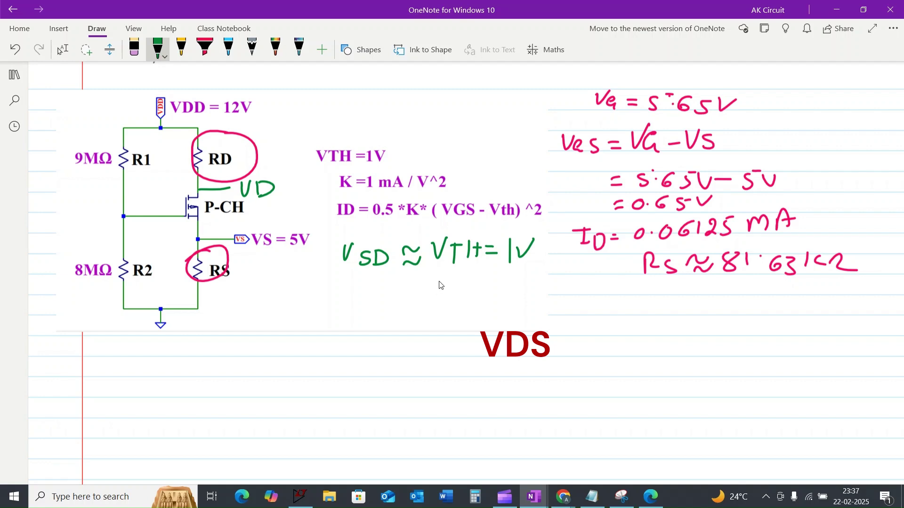
# Step: Write VD = VS + VSD = 5V + 1V = 6V
pyautogui.moveTo(362, 300)
pyautogui.mouseDown()
pyautogui.moveTo(370, 319)
pyautogui.moveTo(376, 300)
pyautogui.mouseUp()
pyautogui.moveTo(381, 302); pyautogui.dragTo(384, 321)
pyautogui.moveTo(405, 305); pyautogui.dragTo(453, 318)
pyautogui.moveTo(467, 302)
pyautogui.mouseDown()
pyautogui.moveTo(481, 299)
pyautogui.moveTo(475, 310)
pyautogui.moveTo(500, 294)
pyautogui.moveTo(503, 315)
pyautogui.moveTo(516, 315)
pyautogui.mouseUp()
pyautogui.moveTo(517, 295)
pyautogui.mouseDown()
pyautogui.moveTo(525, 305)
pyautogui.moveTo(566, 298)
pyautogui.mouseUp()
pyautogui.moveTo(548, 309)
pyautogui.mouseDown()
pyautogui.moveTo(585, 301)
pyautogui.moveTo(583, 311)
pyautogui.mouseUp()
pyautogui.moveTo(586, 290); pyautogui.dragTo(634, 303)
pyautogui.moveTo(628, 295)
pyautogui.mouseDown()
pyautogui.moveTo(626, 311)
pyautogui.moveTo(647, 312)
pyautogui.moveTo(669, 293)
pyautogui.moveTo(689, 298)
pyautogui.mouseUp()
pyautogui.moveTo(675, 307); pyautogui.dragTo(737, 306)
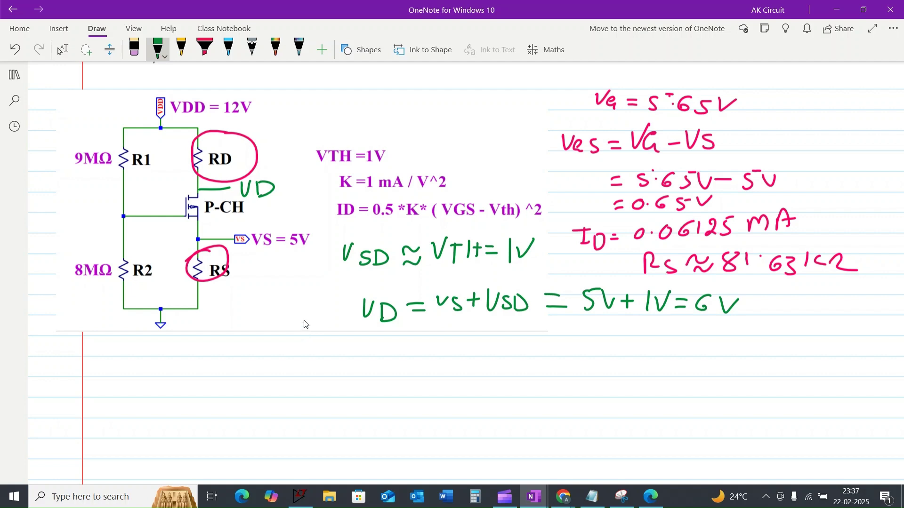
# Step: List the quantities ID, VDD and RD below the circuit
pyautogui.moveTo(263, 339); pyautogui.dragTo(281, 339)
pyautogui.moveTo(273, 340); pyautogui.dragTo(282, 355)
pyautogui.moveTo(288, 341)
pyautogui.mouseDown()
pyautogui.moveTo(290, 355)
pyautogui.moveTo(346, 335)
pyautogui.moveTo(352, 354)
pyautogui.moveTo(370, 353)
pyautogui.mouseUp()
pyautogui.moveTo(384, 344)
pyautogui.mouseDown()
pyautogui.moveTo(381, 353)
pyautogui.moveTo(404, 357)
pyautogui.moveTo(475, 357)
pyautogui.mouseUp()
pyautogui.moveTo(480, 338); pyautogui.dragTo(483, 358)
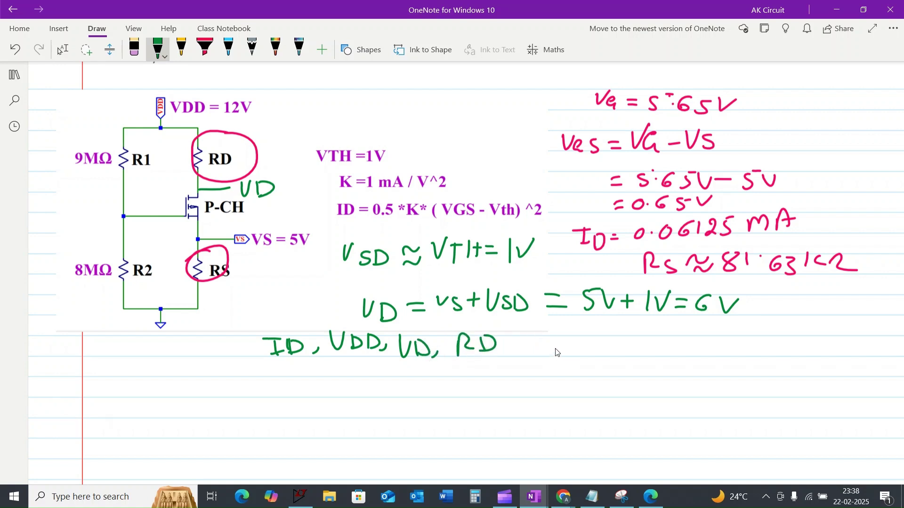
# Step: Begin the RD equation with ID = VDD
pyautogui.moveTo(570, 325)
pyautogui.mouseDown()
pyautogui.moveTo(574, 358)
pyautogui.moveTo(606, 350)
pyautogui.mouseUp()
pyautogui.moveTo(328, 267)
pyautogui.mouseDown()
pyautogui.moveTo(349, 267)
pyautogui.moveTo(341, 290)
pyautogui.mouseUp()
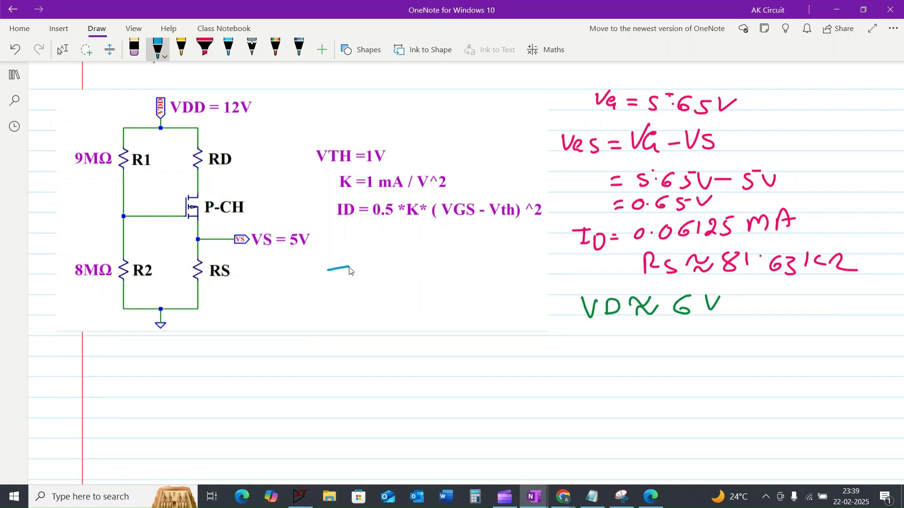
pyautogui.moveTo(334, 291)
pyautogui.mouseDown()
pyautogui.moveTo(357, 291)
pyautogui.moveTo(401, 269)
pyautogui.mouseUp()
pyautogui.moveTo(392, 276)
pyautogui.mouseDown()
pyautogui.moveTo(431, 255)
pyautogui.moveTo(439, 275)
pyautogui.mouseUp()
pyautogui.moveTo(450, 264)
pyautogui.mouseDown()
pyautogui.moveTo(451, 277)
pyautogui.moveTo(482, 263)
pyautogui.moveTo(505, 275)
pyautogui.mouseUp()
# Step: Complete ID = (VDD − VD) / RD and circle RD in the circuit
pyautogui.moveTo(507, 256); pyautogui.dragTo(507, 275)
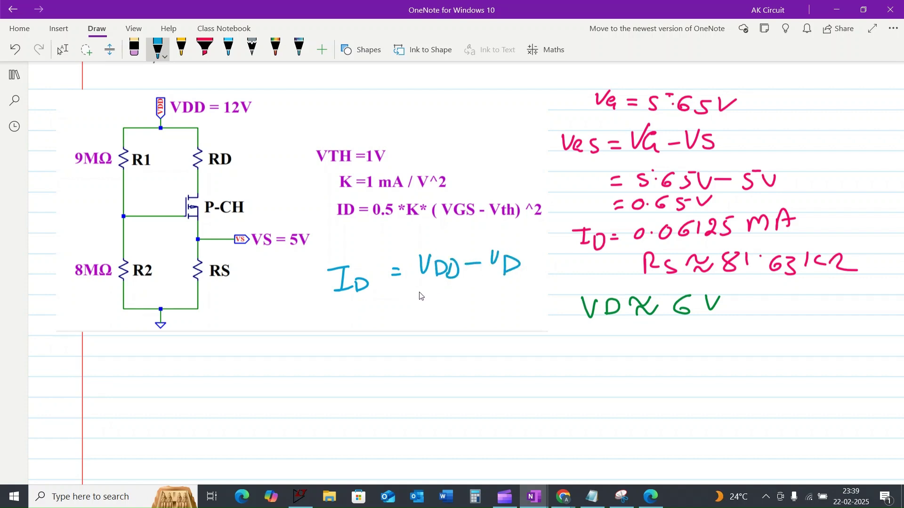
pyautogui.moveTo(419, 292)
pyautogui.mouseDown()
pyautogui.moveTo(526, 288)
pyautogui.moveTo(477, 315)
pyautogui.mouseUp()
pyautogui.moveTo(479, 296); pyautogui.dragTo(488, 315)
pyautogui.moveTo(498, 295); pyautogui.dragTo(497, 315)
pyautogui.moveTo(498, 296); pyautogui.dragTo(498, 315)
pyautogui.moveTo(212, 150); pyautogui.dragTo(209, 146)
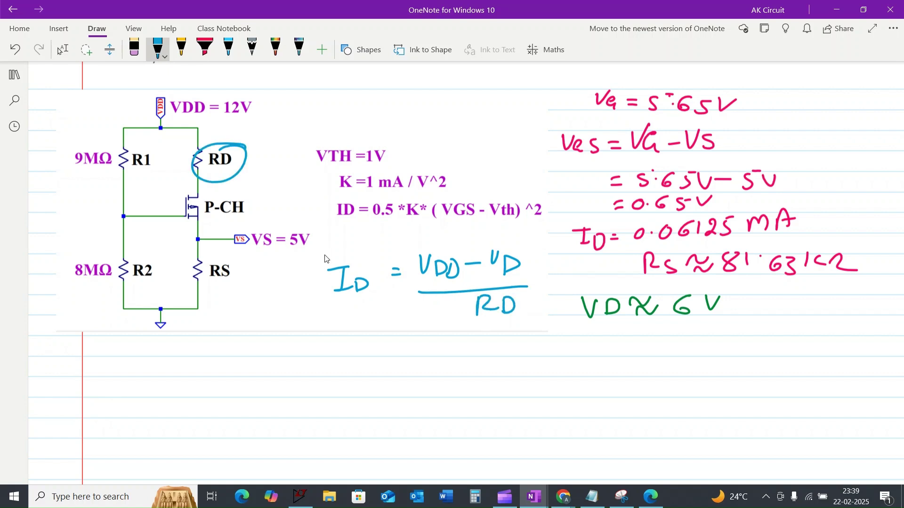
# Step: Substitute (12V − 6V) over 0.06125 mA into the equation
pyautogui.moveTo(391, 343)
pyautogui.mouseDown()
pyautogui.moveTo(408, 342)
pyautogui.moveTo(412, 354)
pyautogui.mouseUp()
pyautogui.moveTo(441, 327)
pyautogui.mouseDown()
pyautogui.moveTo(442, 342)
pyautogui.moveTo(480, 327)
pyautogui.mouseUp()
pyautogui.moveTo(485, 330); pyautogui.dragTo(545, 326)
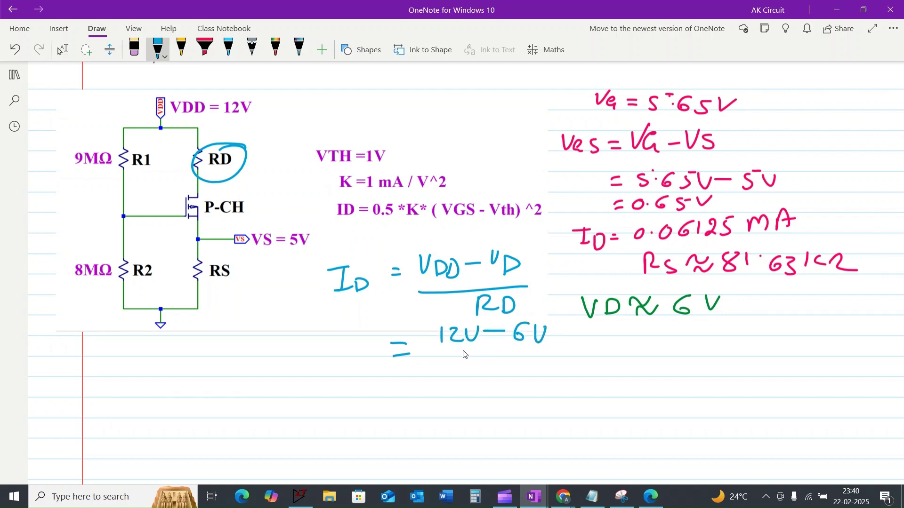
pyautogui.moveTo(436, 355); pyautogui.dragTo(545, 352)
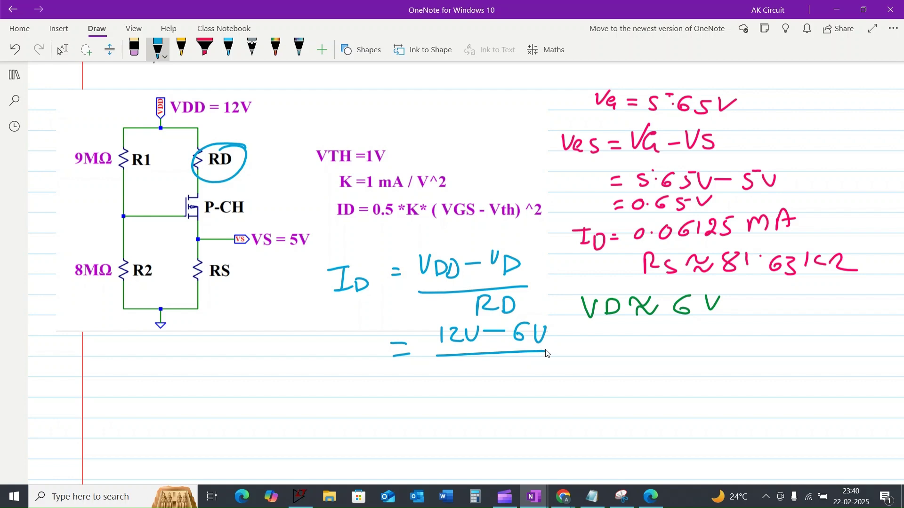
pyautogui.click(487, 374)
pyautogui.moveTo(472, 366); pyautogui.dragTo(541, 375)
pyautogui.moveTo(546, 359)
pyautogui.mouseDown()
pyautogui.moveTo(579, 374)
pyautogui.moveTo(591, 357)
pyautogui.mouseUp()
pyautogui.moveTo(591, 358)
pyautogui.mouseDown()
pyautogui.moveTo(598, 375)
pyautogui.moveTo(602, 366)
pyautogui.mouseUp()
pyautogui.moveTo(607, 351)
pyautogui.mouseDown()
pyautogui.moveTo(626, 349)
pyautogui.moveTo(636, 362)
pyautogui.moveTo(685, 344)
pyautogui.mouseUp()
# Step: Write 6V / 0.06125 mA ≈ 97.83 kΩ as the RD result
pyautogui.moveTo(637, 372); pyautogui.dragTo(726, 373)
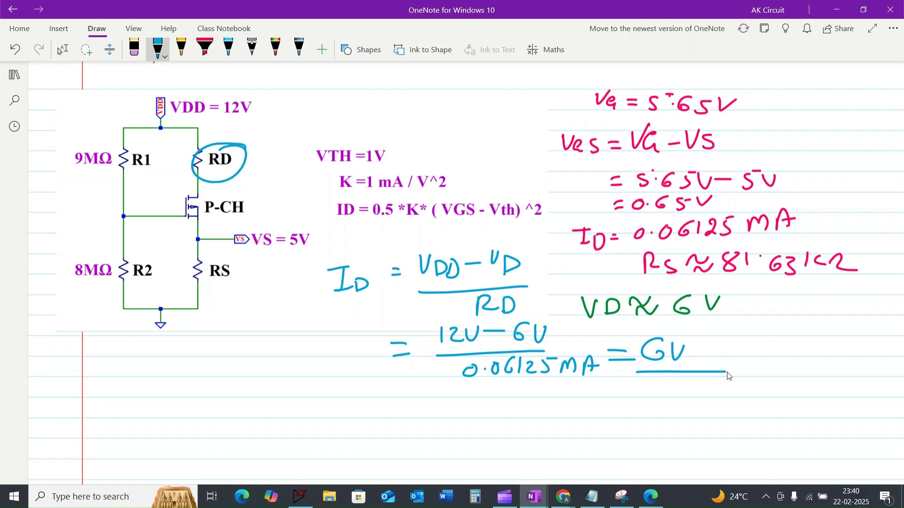
pyautogui.moveTo(663, 382); pyautogui.dragTo(713, 387)
pyautogui.moveTo(723, 380)
pyautogui.mouseDown()
pyautogui.moveTo(724, 390)
pyautogui.moveTo(736, 389)
pyautogui.mouseUp()
pyautogui.moveTo(752, 377)
pyautogui.mouseDown()
pyautogui.moveTo(750, 392)
pyautogui.moveTo(761, 377)
pyautogui.moveTo(802, 389)
pyautogui.mouseUp()
pyautogui.moveTo(612, 412); pyautogui.dragTo(634, 404)
pyautogui.moveTo(613, 423); pyautogui.dragTo(675, 421)
pyautogui.moveTo(726, 400)
pyautogui.mouseDown()
pyautogui.moveTo(732, 421)
pyautogui.moveTo(751, 415)
pyautogui.mouseUp()
pyautogui.moveTo(773, 403)
pyautogui.mouseDown()
pyautogui.moveTo(771, 415)
pyautogui.moveTo(813, 406)
pyautogui.mouseUp()
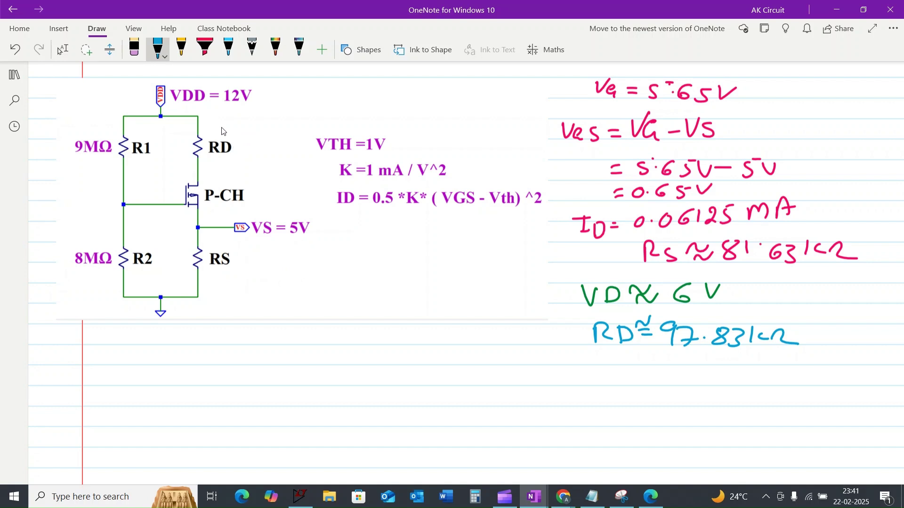
# Step: Label the circuit resistors RD = 97.83 kΩ and RS = 81.63 kΩ
pyautogui.moveTo(236, 145); pyautogui.dragTo(248, 152)
pyautogui.moveTo(262, 144)
pyautogui.mouseDown()
pyautogui.moveTo(259, 156)
pyautogui.moveTo(301, 144)
pyautogui.moveTo(313, 159)
pyautogui.moveTo(326, 153)
pyautogui.mouseUp()
pyautogui.click(285, 151)
pyautogui.moveTo(334, 145); pyautogui.dragTo(367, 157)
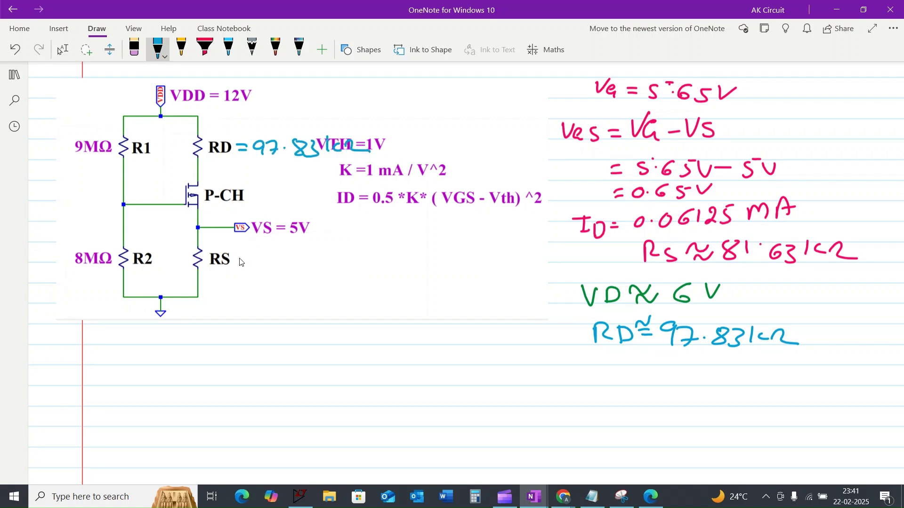
pyautogui.moveTo(236, 253); pyautogui.dragTo(247, 253)
pyautogui.moveTo(236, 260)
pyautogui.mouseDown()
pyautogui.moveTo(272, 249)
pyautogui.moveTo(286, 265)
pyautogui.moveTo(363, 256)
pyautogui.mouseUp()
pyautogui.moveTo(368, 255); pyautogui.dragTo(389, 256)
# Step: Circle P-CH, tick the VTH and ID lines, and underline RD and RS
pyautogui.moveTo(226, 184); pyautogui.dragTo(195, 182)
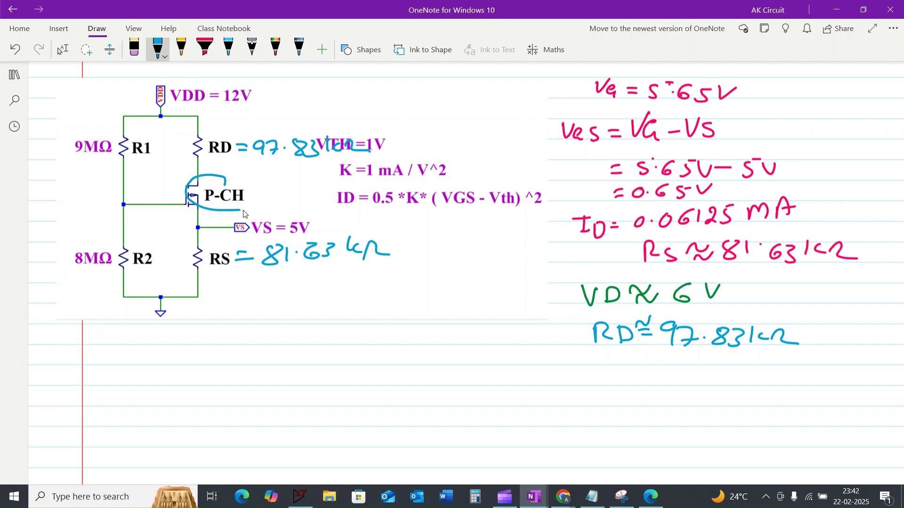
pyautogui.moveTo(244, 213); pyautogui.dragTo(228, 177)
pyautogui.moveTo(301, 157); pyautogui.dragTo(366, 154)
pyautogui.moveTo(335, 215)
pyautogui.mouseDown()
pyautogui.moveTo(332, 224)
pyautogui.moveTo(389, 210)
pyautogui.mouseUp()
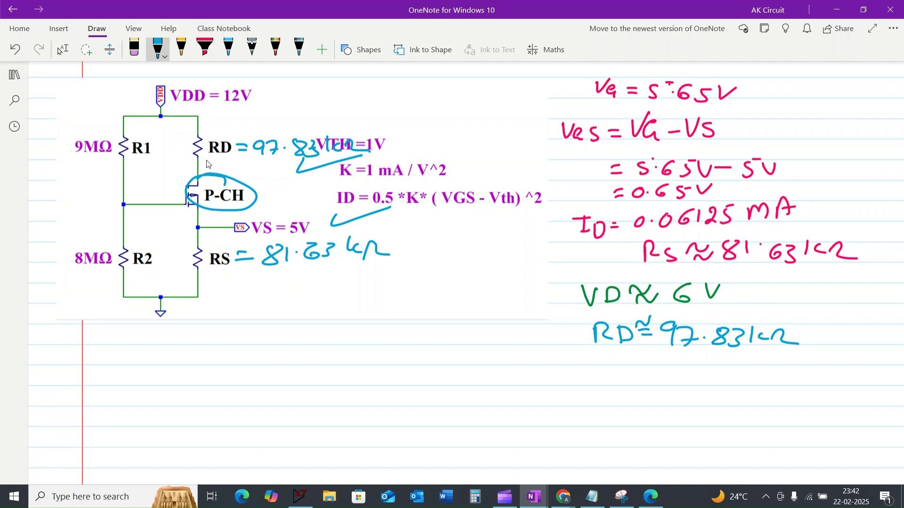
pyautogui.moveTo(209, 159); pyautogui.dragTo(245, 156)
pyautogui.click(221, 295)
pyautogui.moveTo(210, 274); pyautogui.dragTo(249, 271)
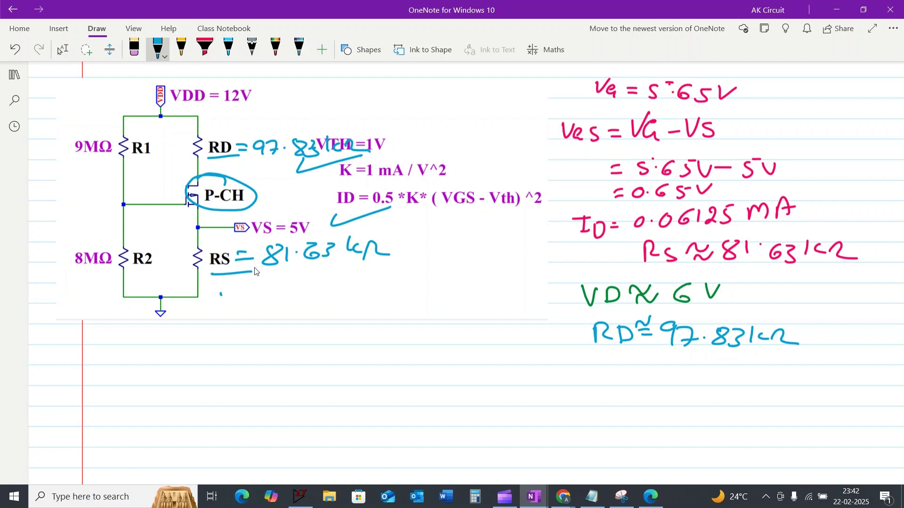